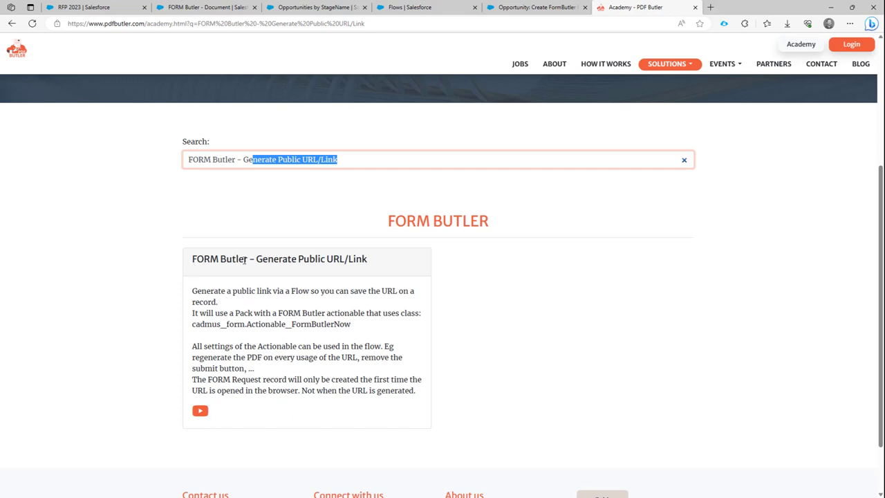
- Review the FORM Butler - Document config's data sources and open the Opportunities by StageName data source
left_click_drag(254, 259, 358, 264)
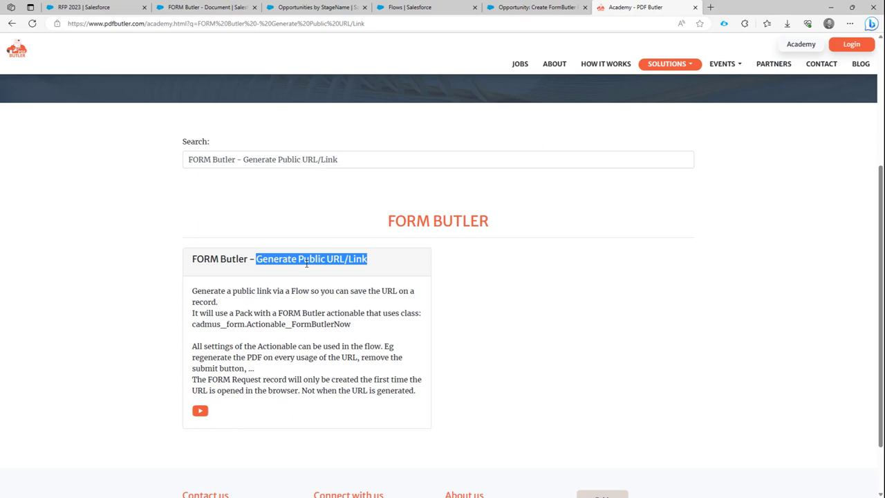
left_click(215, 9)
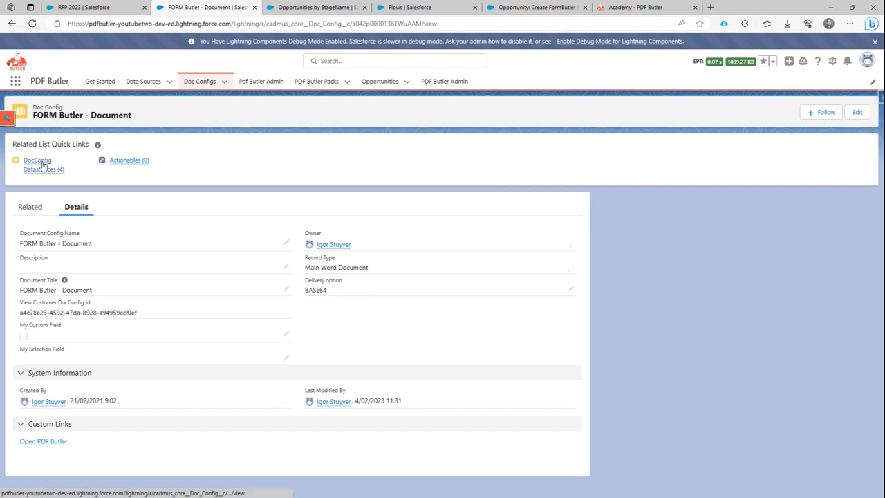
mouse_move(43, 164)
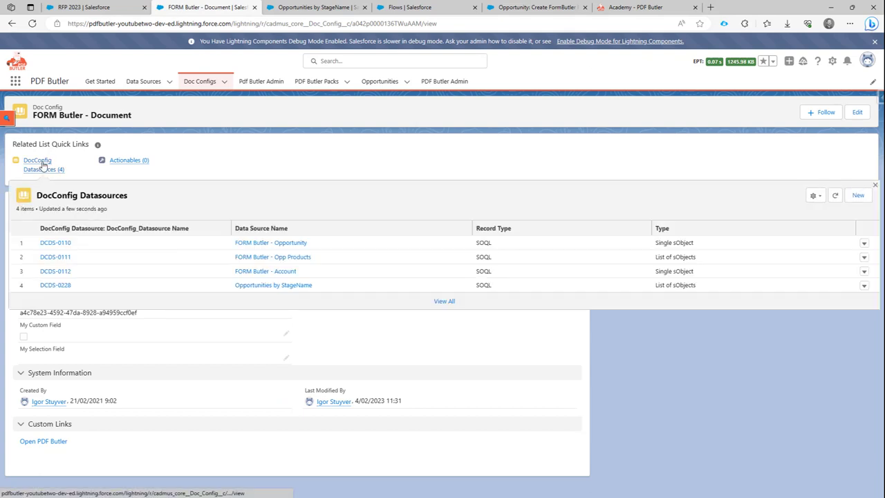
left_click(292, 287)
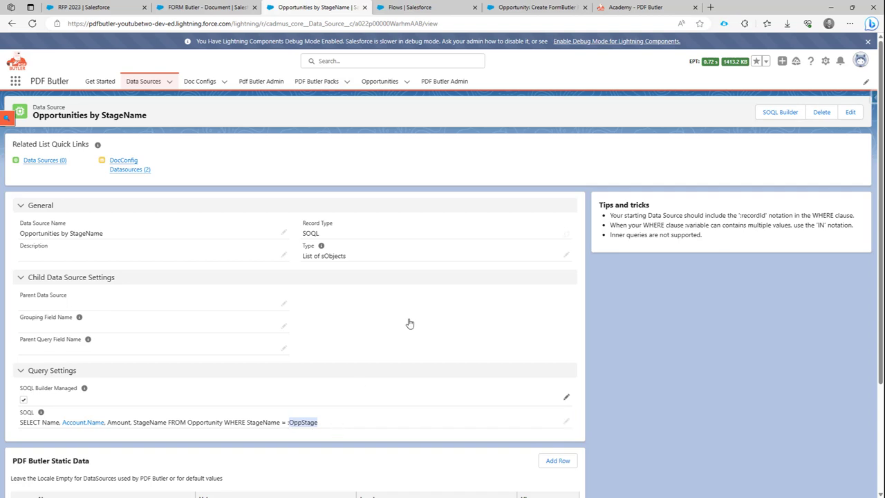
- Inspect the Create Public URL action's Pack ID, Record ID and PDF Butler DataSources parameter set in the flow, then close it without saving
left_click(532, 9)
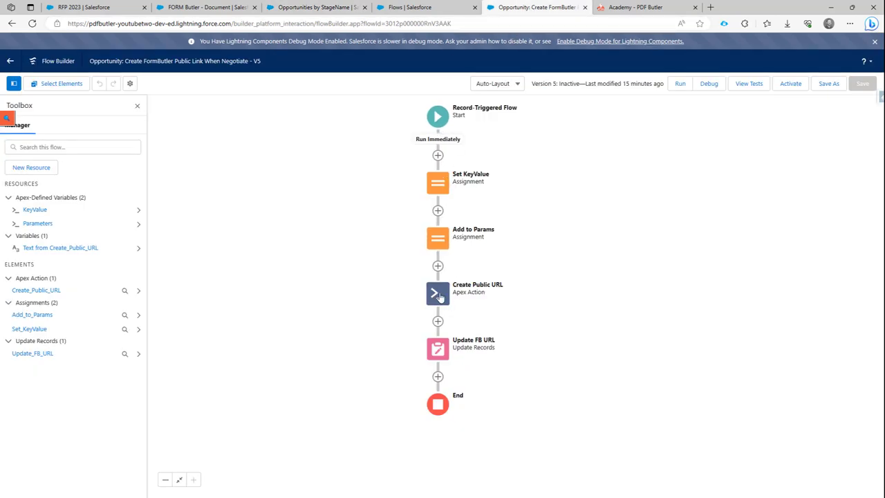
left_click(626, 10)
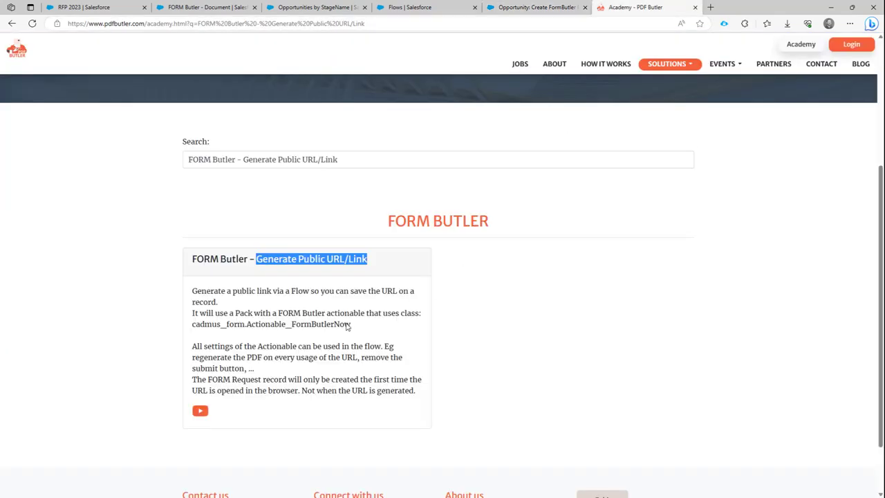
left_click(495, 9)
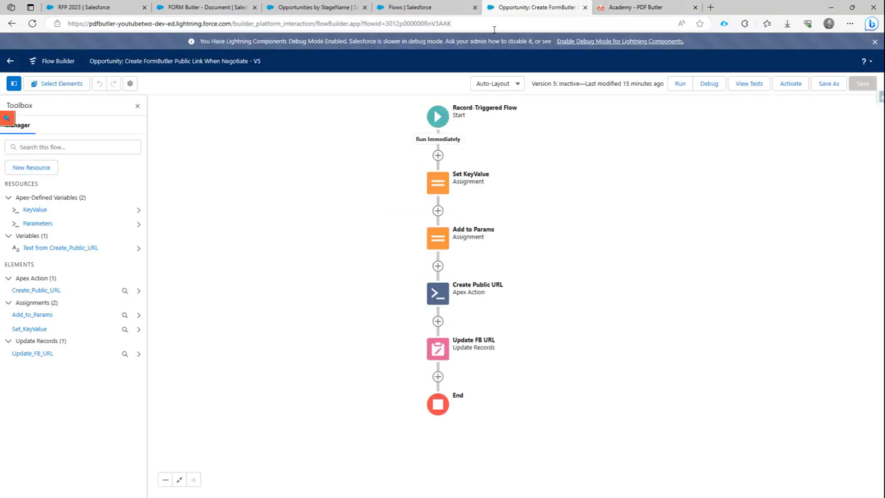
double_click(429, 299)
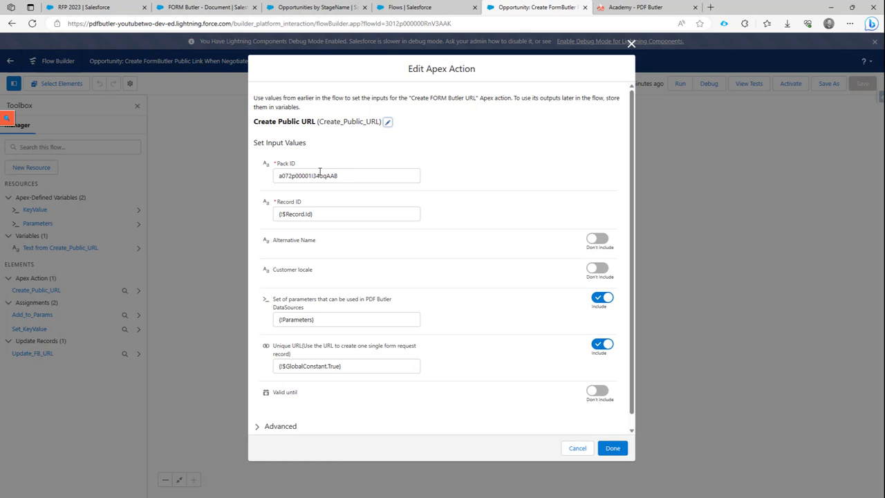
left_click_drag(337, 176, 270, 180)
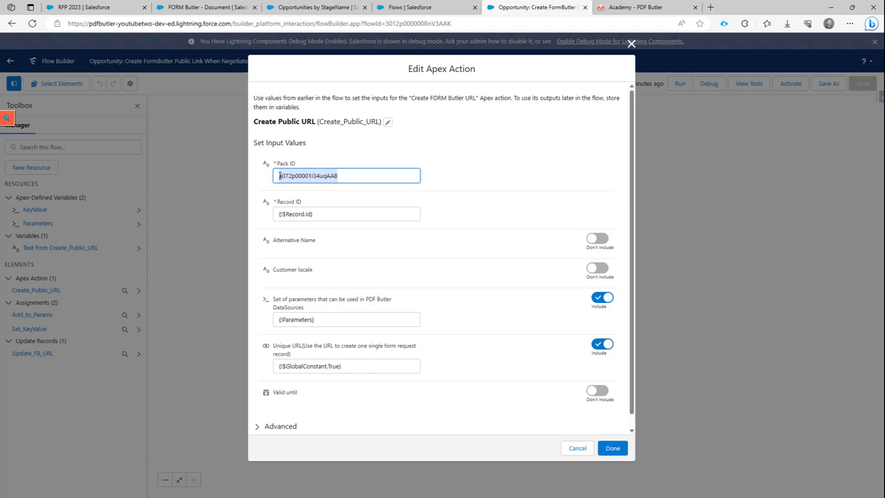
left_click(338, 220)
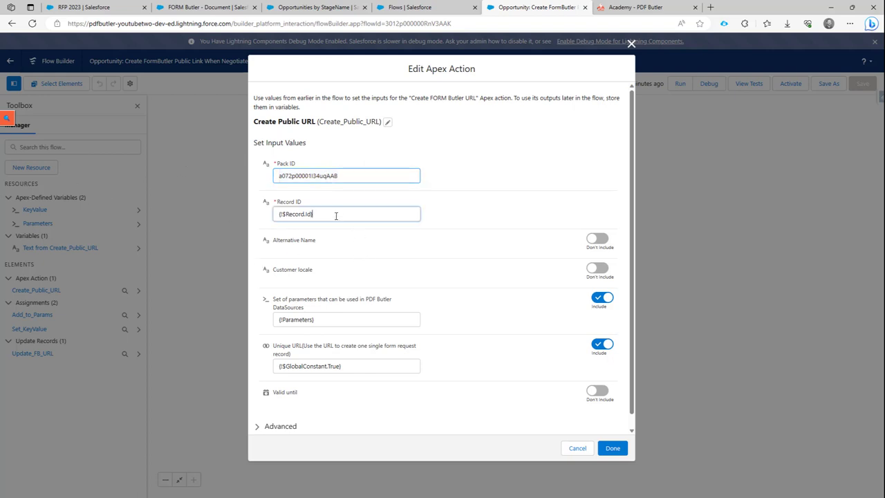
left_click(500, 221)
scroll(466, 273, "down", 1)
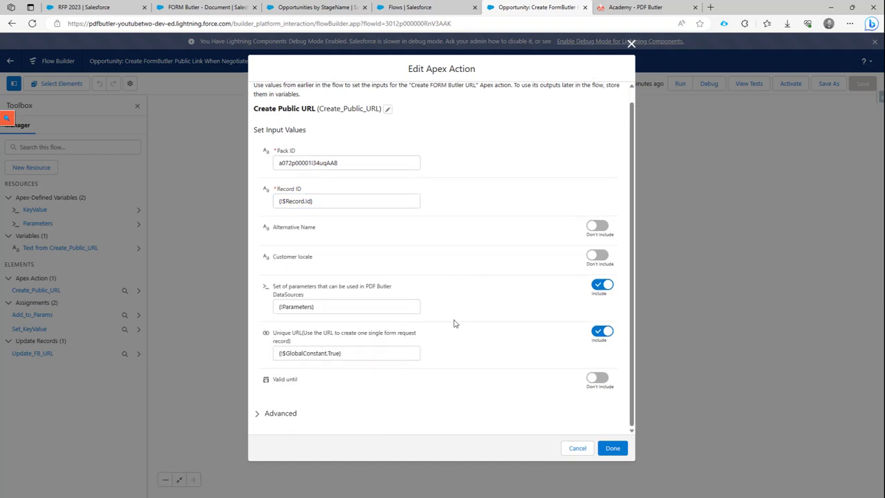
left_click(323, 304)
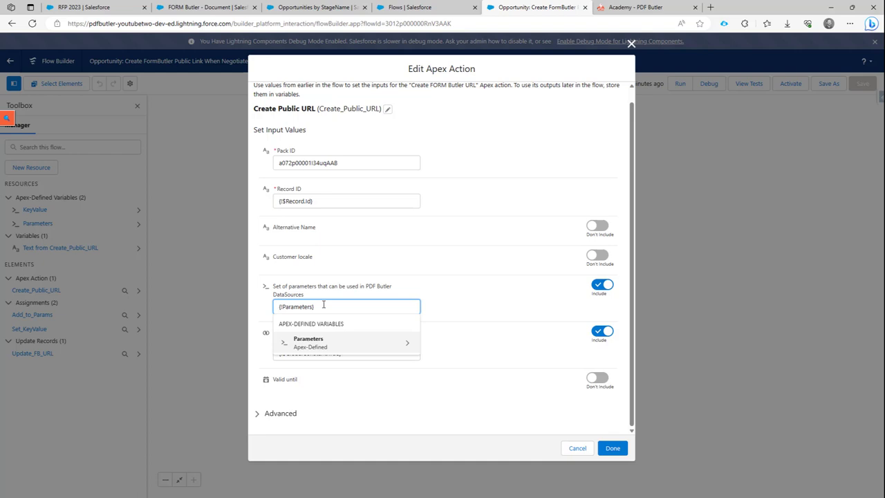
left_click(604, 291)
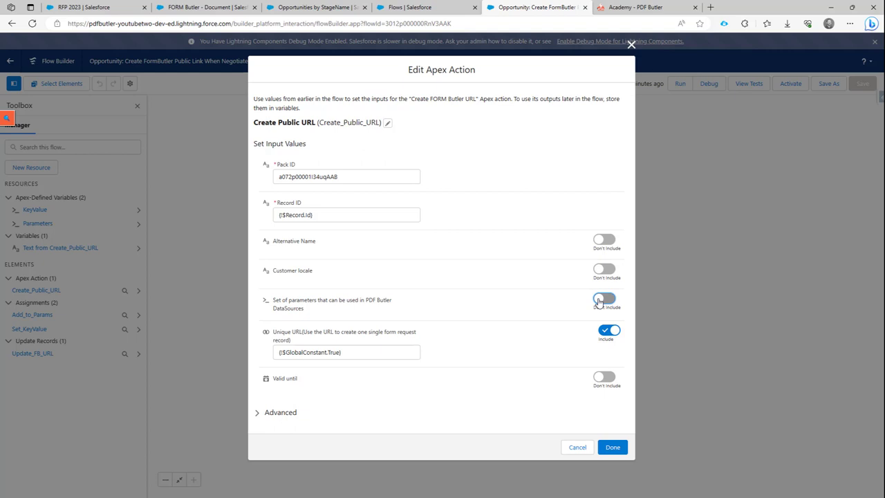
left_click(600, 300)
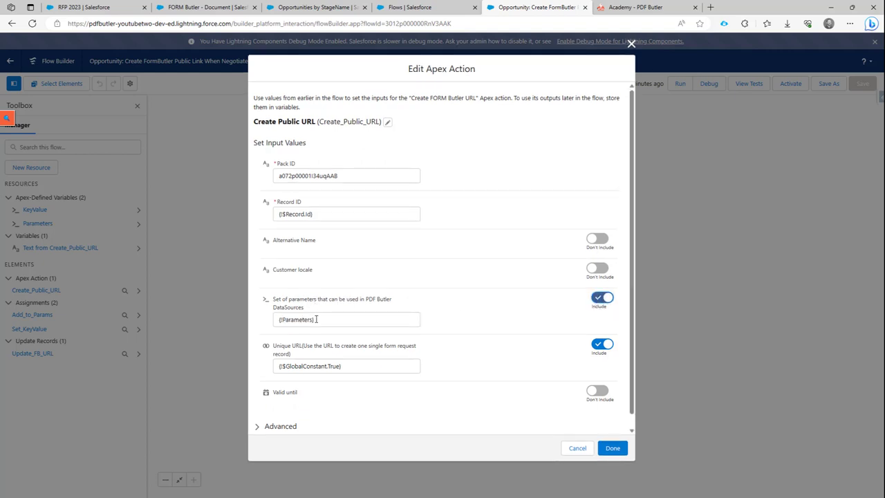
left_click(577, 448)
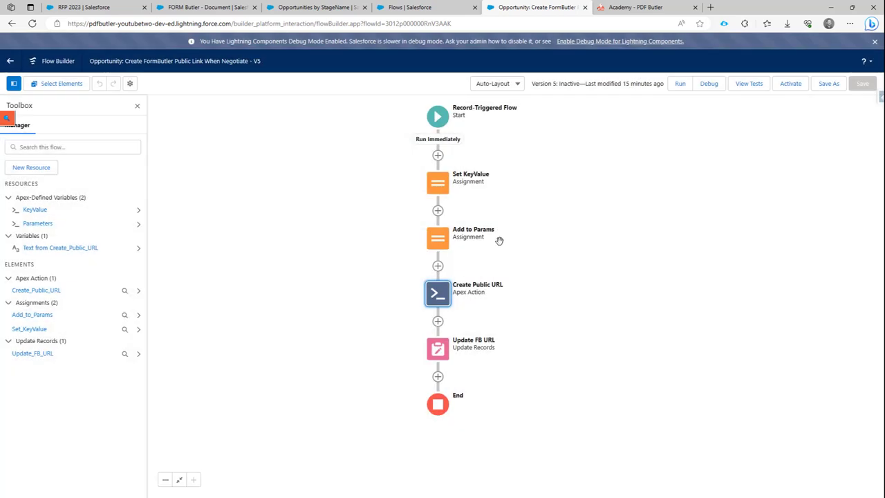
- Inspect the flow's KeyValue variable and compare it with the OppStage parameter in the Opportunities by StageName query
left_click(33, 211)
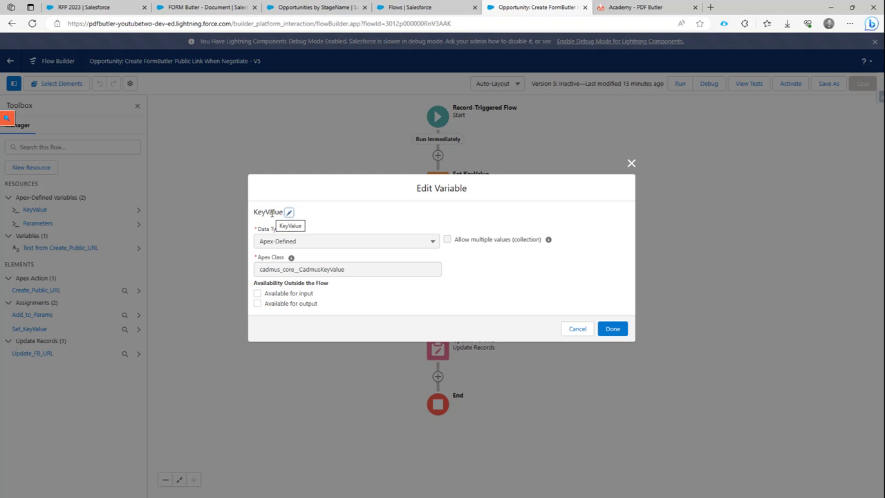
left_click(314, 8)
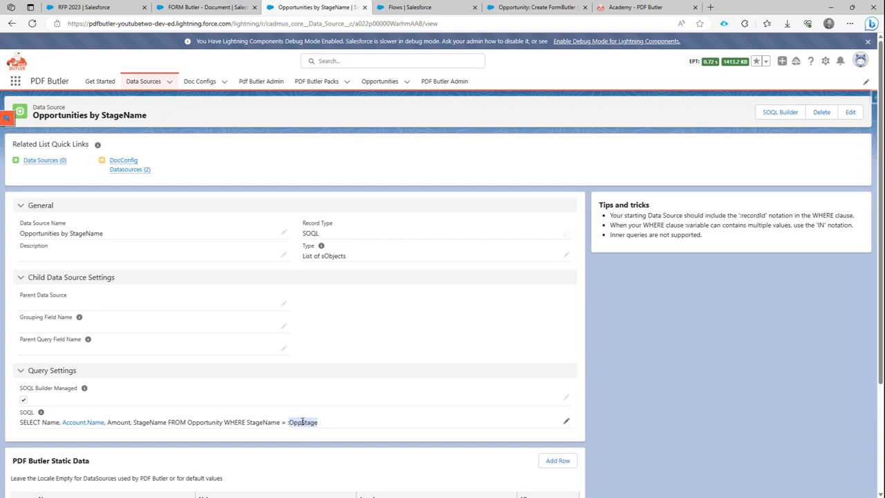
left_click(529, 7)
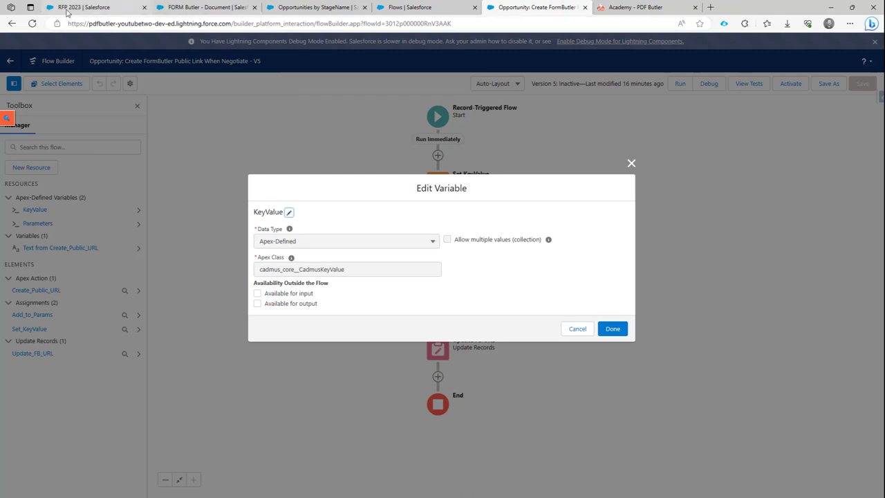
left_click(179, 9)
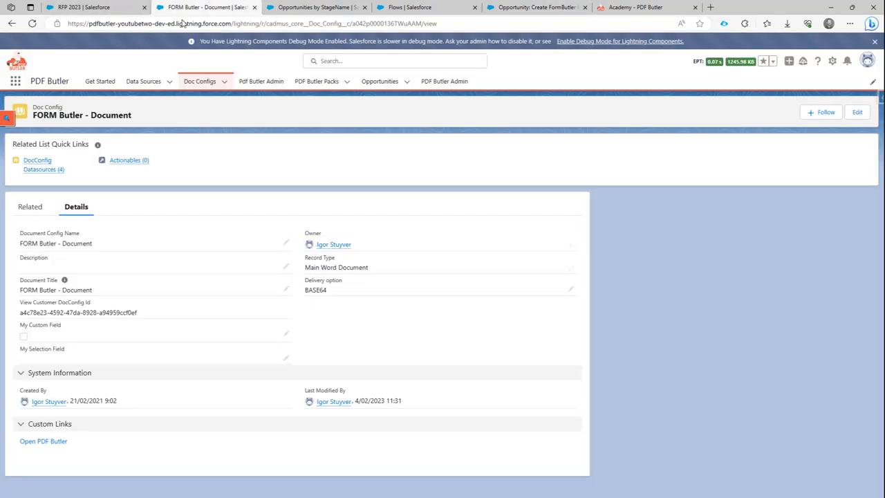
left_click(318, 8)
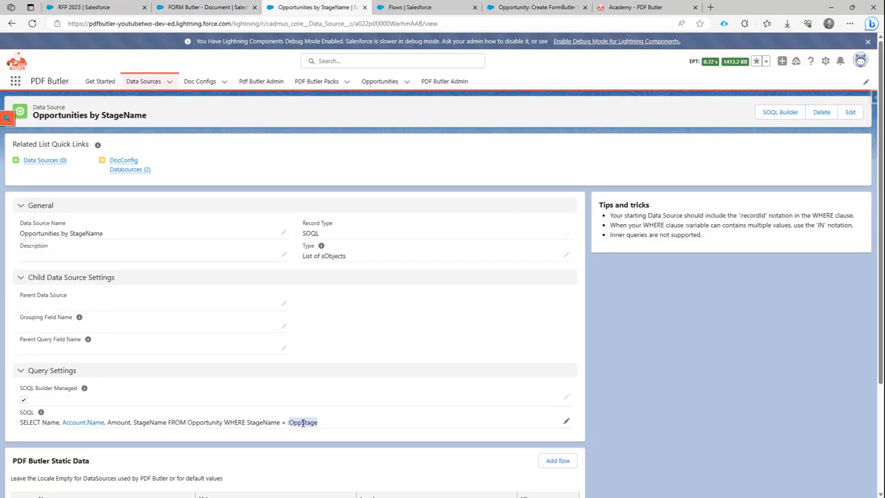
left_click_drag(314, 424, 318, 424)
left_click(502, 8)
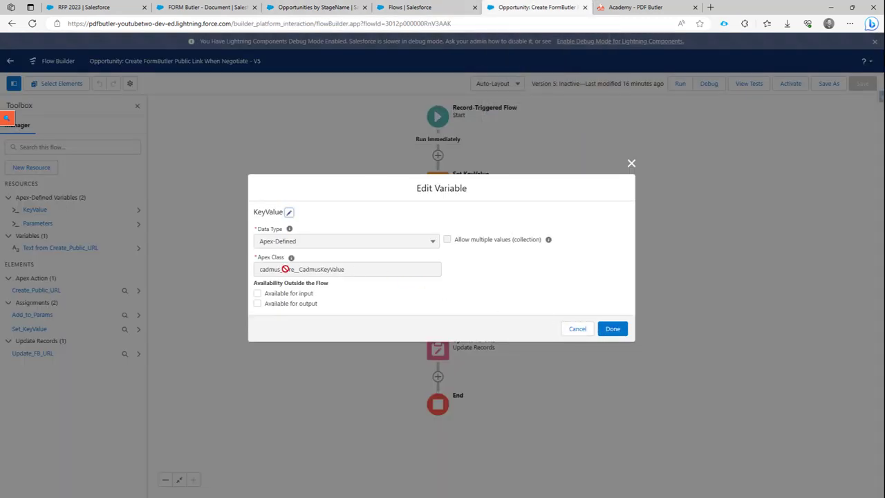
left_click(578, 329)
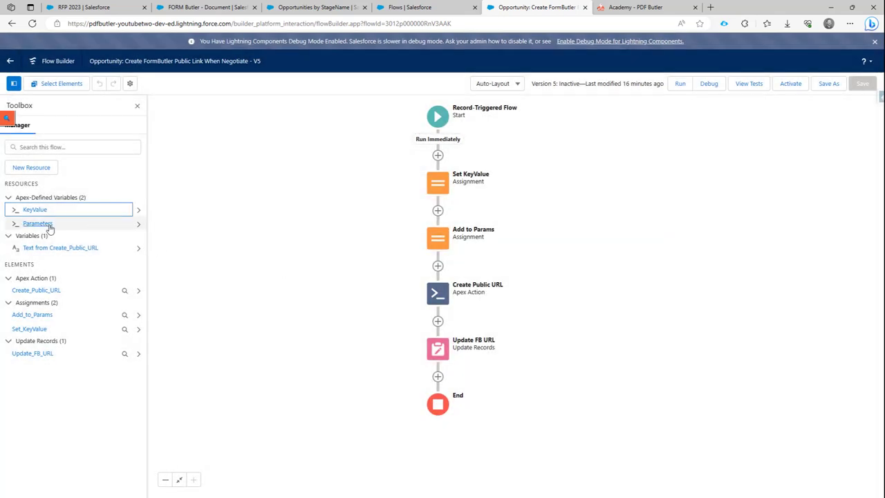
- Examine the Apex classes of the flow's Parameters and KeyValue variables, closing both without changes
left_click(38, 225)
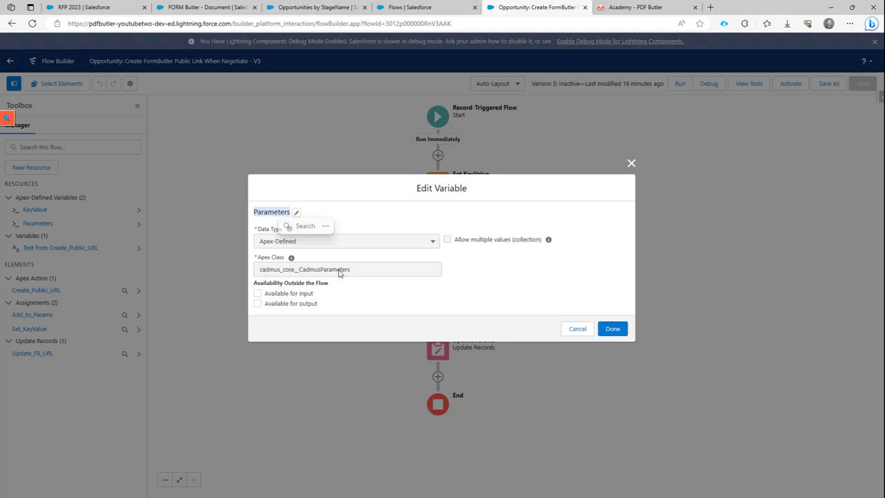
left_click(578, 328)
left_click(33, 210)
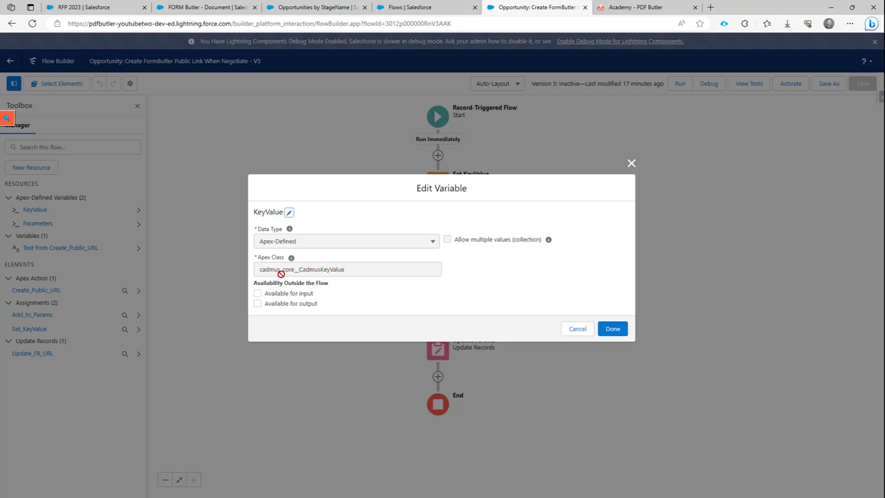
mouse_move(293, 258)
left_click(579, 329)
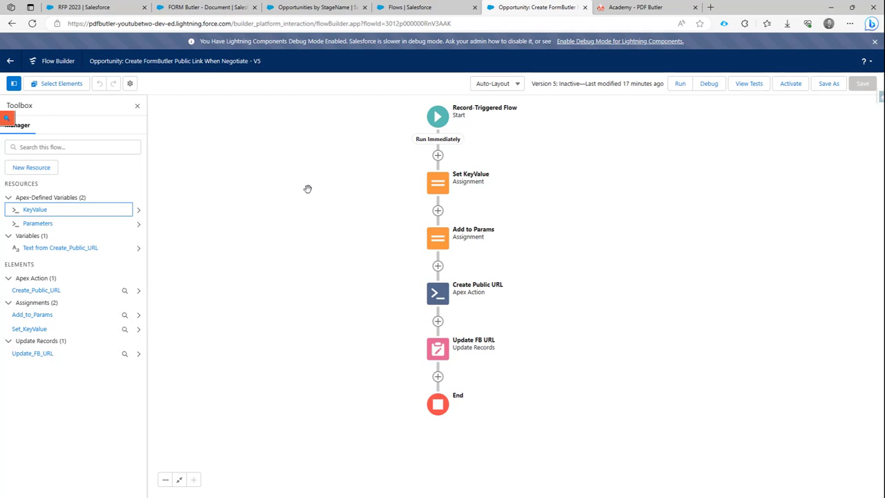
- Open the Set KeyValue assignment and examine its key and valueString values, checking the key against the data source query
double_click(437, 188)
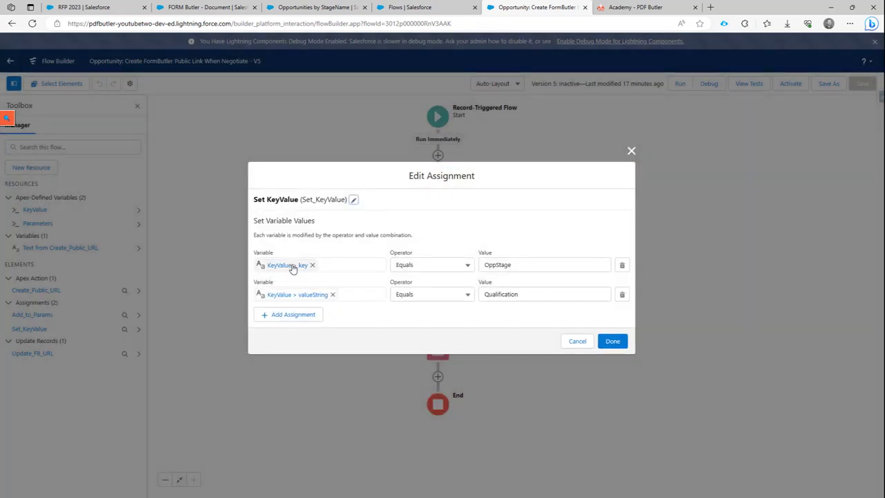
double_click(495, 264)
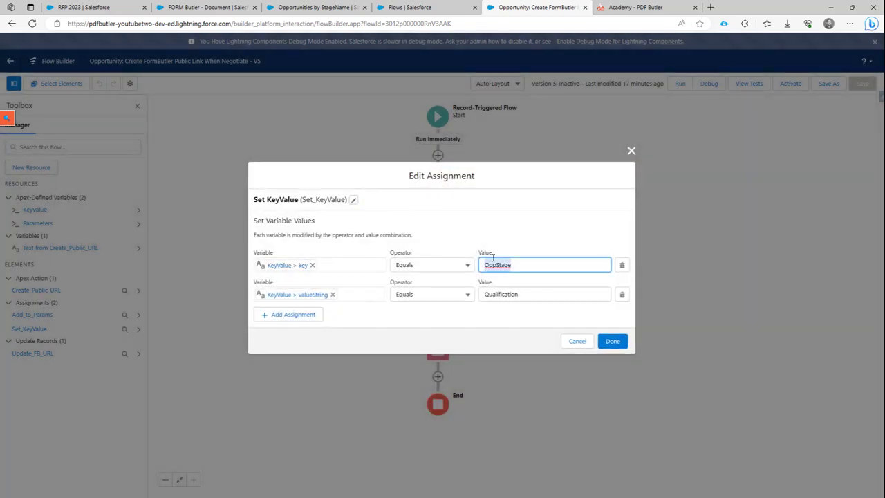
left_click(319, 9)
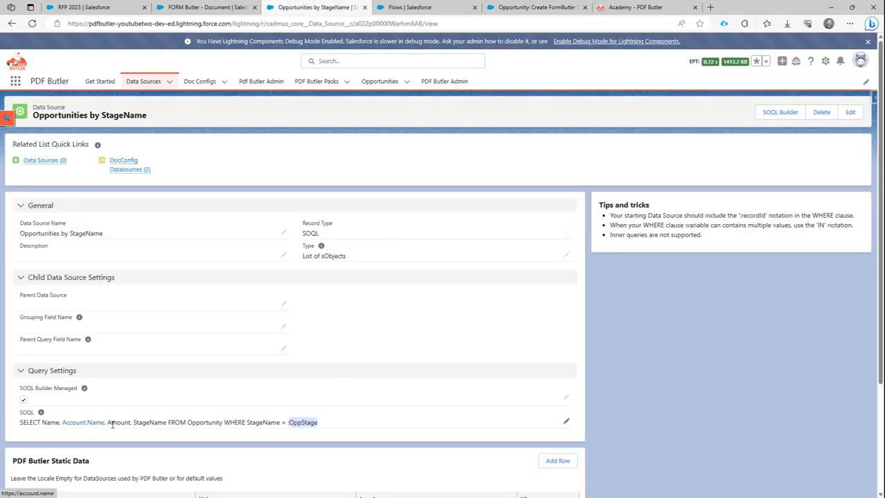
left_click(517, 9)
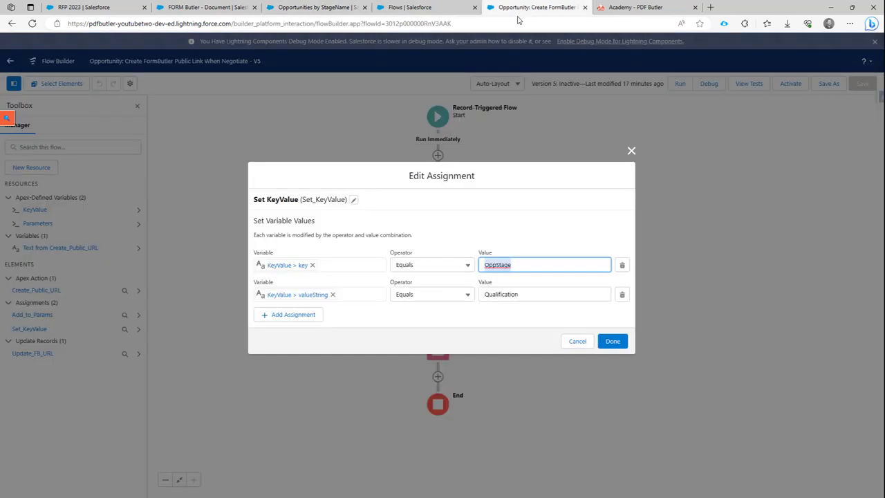
left_click(502, 296)
double_click(490, 294)
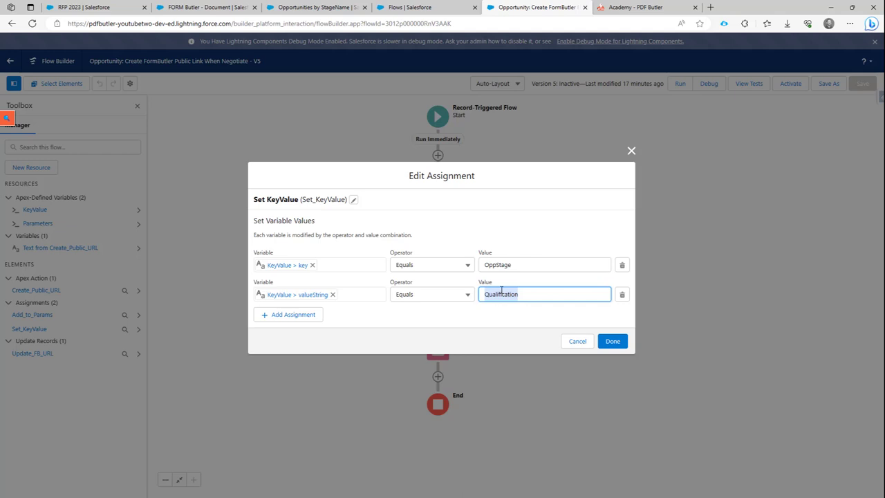
- Check the sales stage of the RFP 2023 opportunity, then return to the Set KeyValue assignment in the flow
left_click(78, 9)
scroll(80, 140, "up", 6)
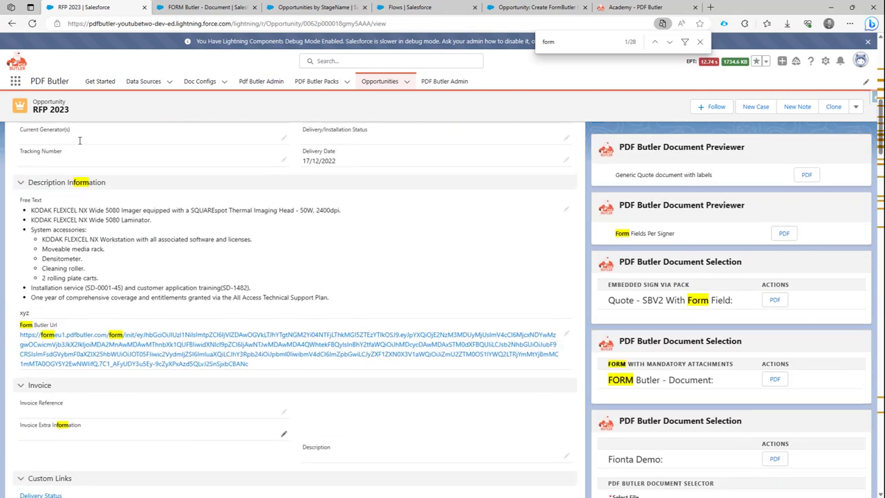
scroll(79, 140, "up", 8)
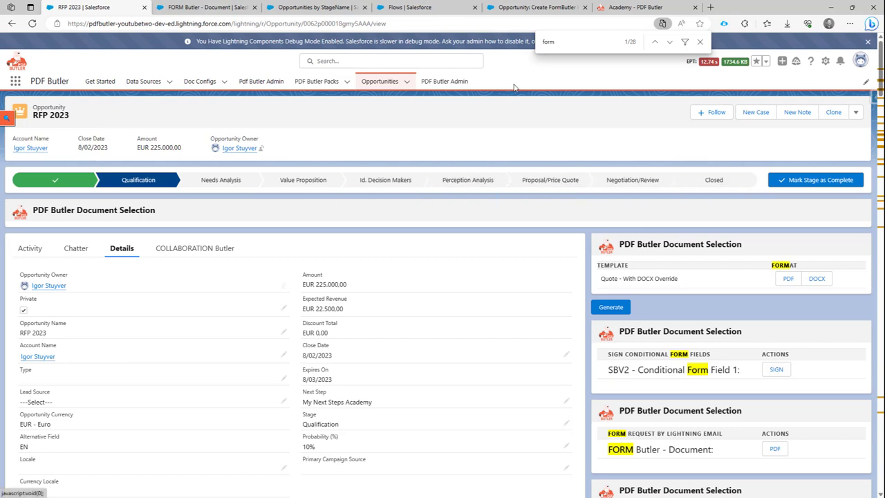
left_click(536, 6)
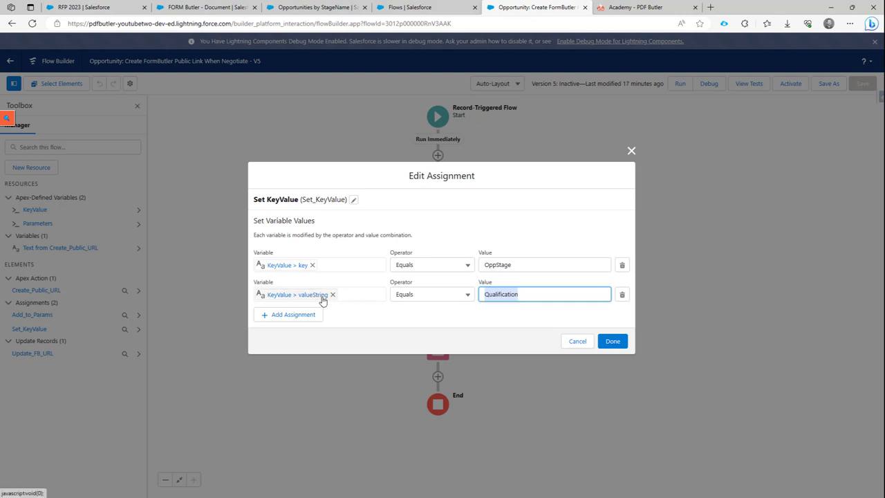
- Replace the second variable in the Set KeyValue assignment with the valueDate field of KeyValue
left_click(279, 296)
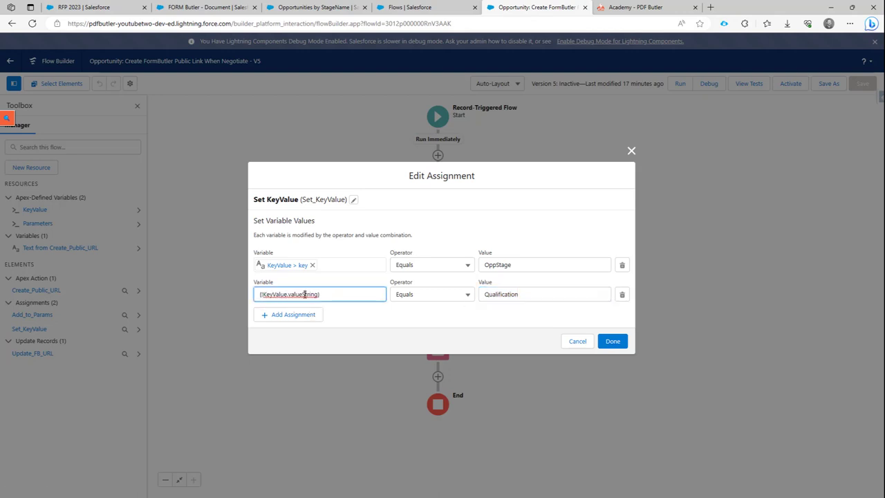
double_click(304, 294)
key("BackSpace")
key("BackSpace")
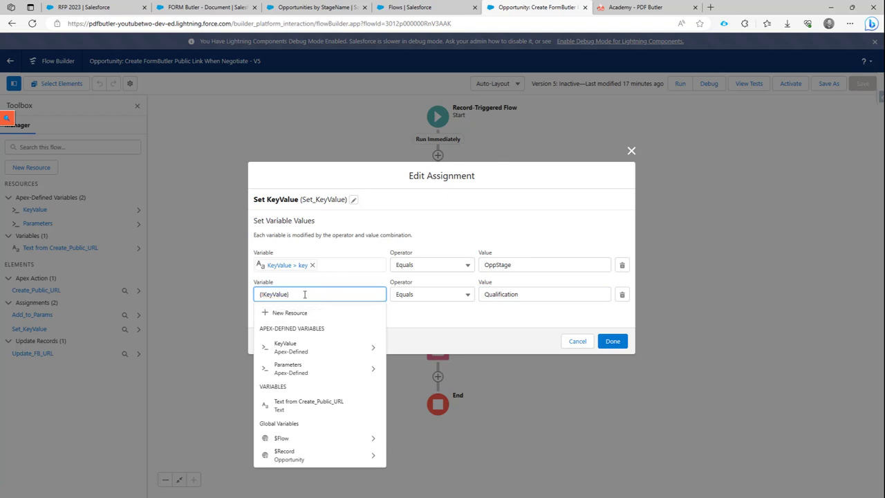
type(".")
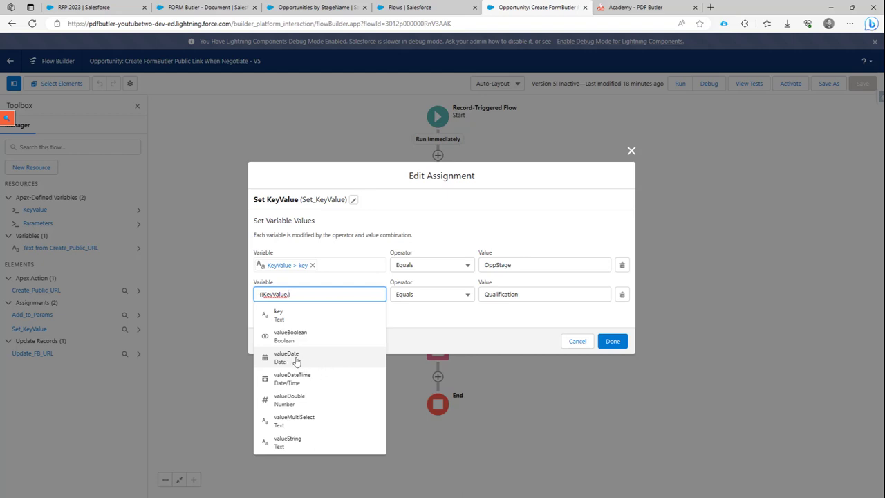
left_click(300, 359)
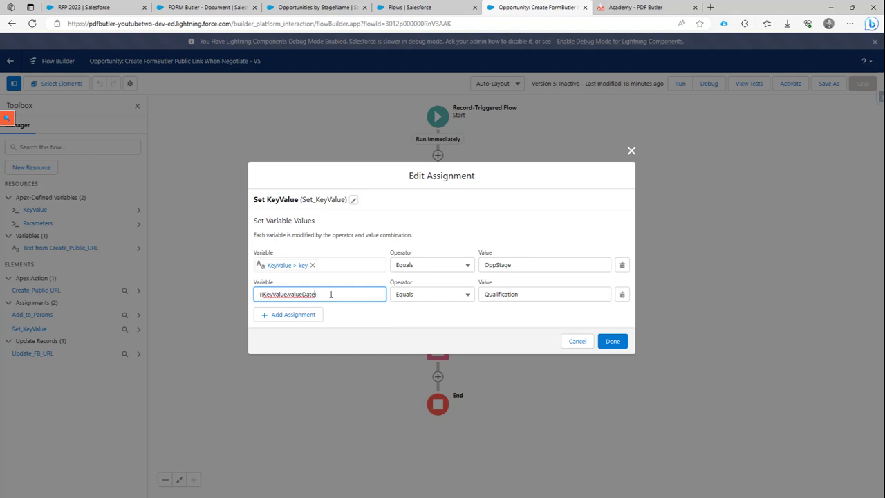
- Set the second assignment variable to KeyValue > valueString, keep Qualification as its value, and confirm the Set KeyValue assignment
left_click(303, 296)
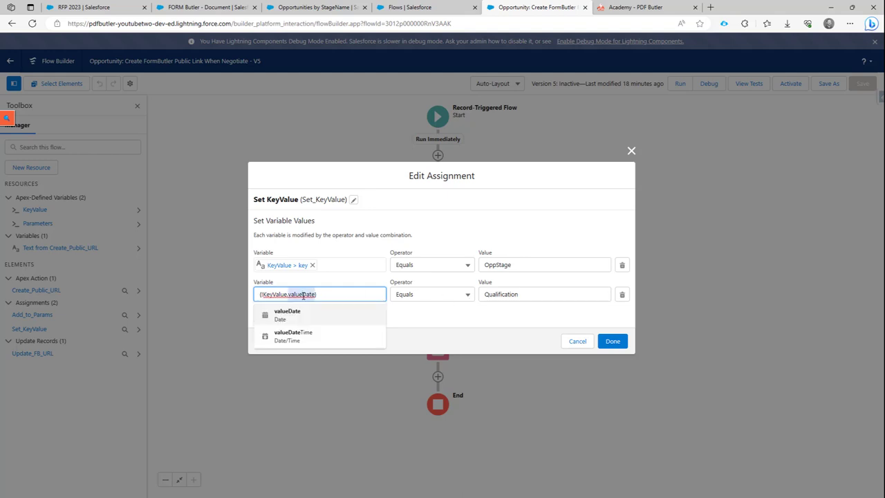
key("BackSpace")
key("BackSpace")
type(".")
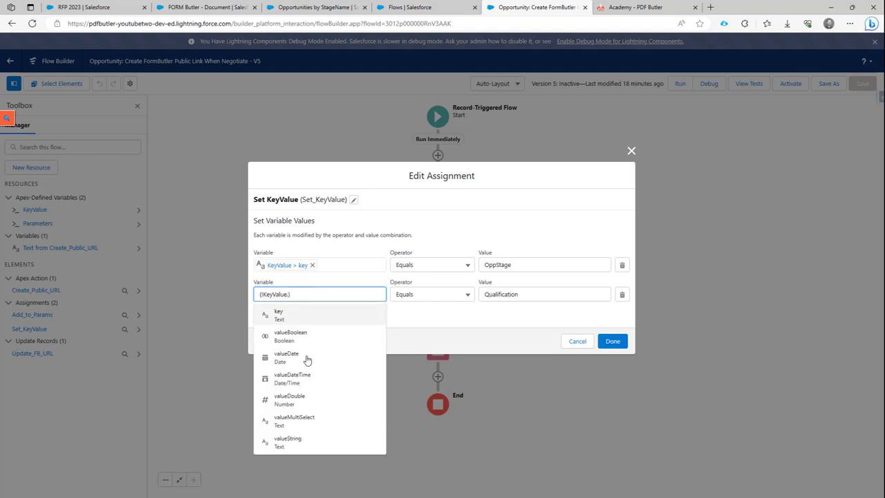
left_click(280, 447)
left_click(532, 293)
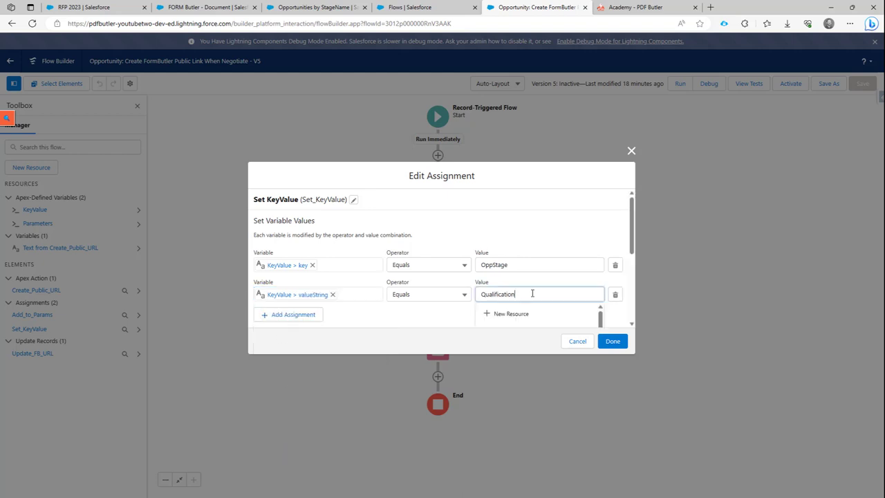
left_click(443, 332)
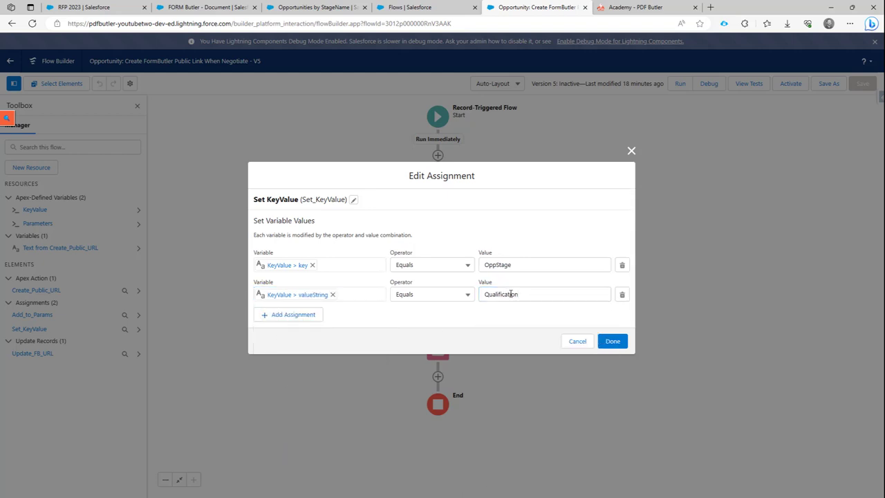
left_click(613, 341)
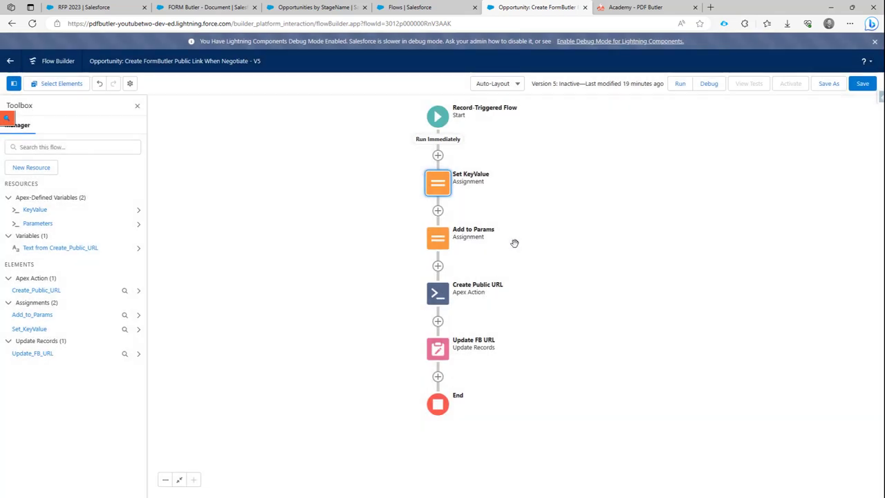
- Open the Create Public URL action and switch the set of PDF Butler data source parameters off and back to included
double_click(441, 297)
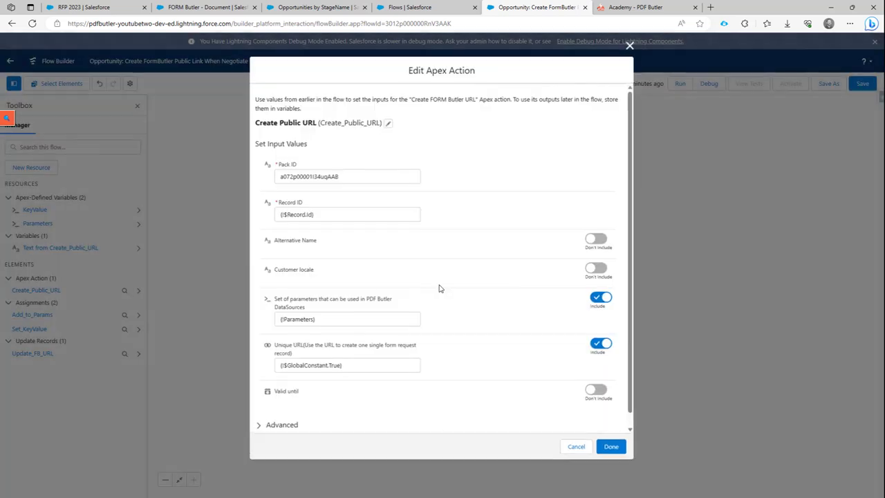
scroll(342, 311, "down", 1)
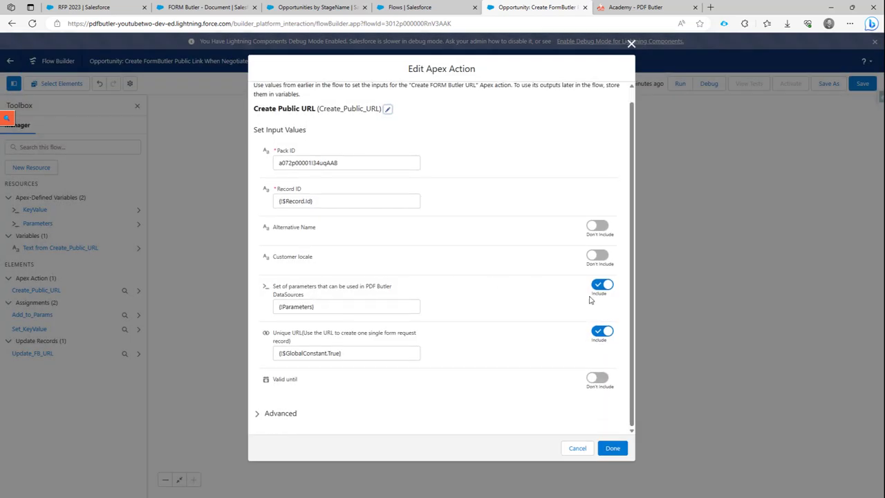
left_click(596, 289)
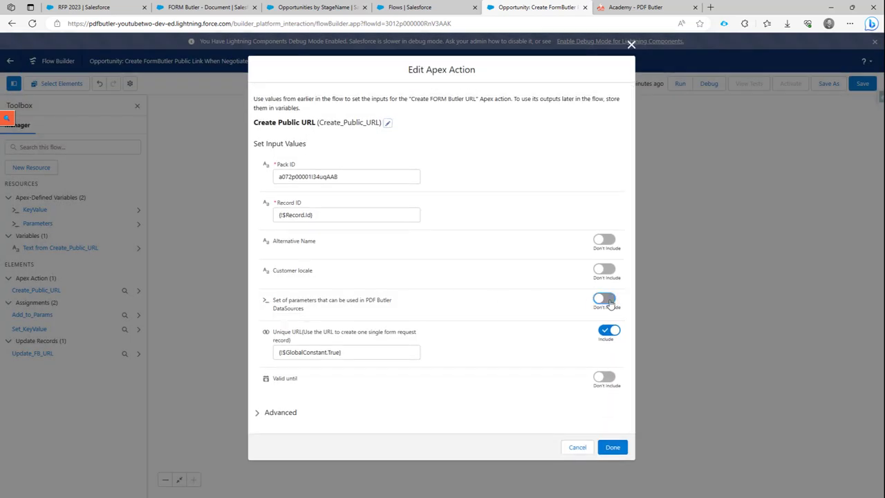
left_click(602, 300)
- Set the PDF Butler data source parameters of Create Public URL to {!Parameters}, confirm the action, and save the flow
left_click(339, 319)
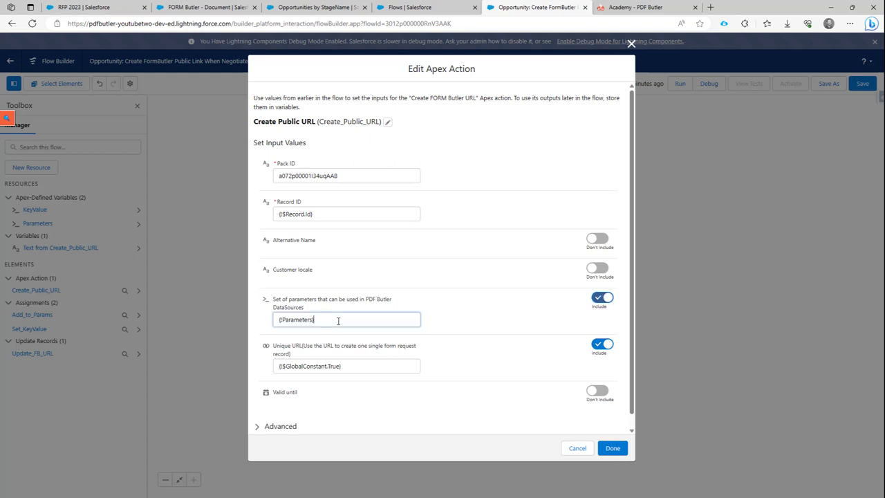
left_click_drag(338, 319, 270, 325)
key("BackSpace")
type("para")
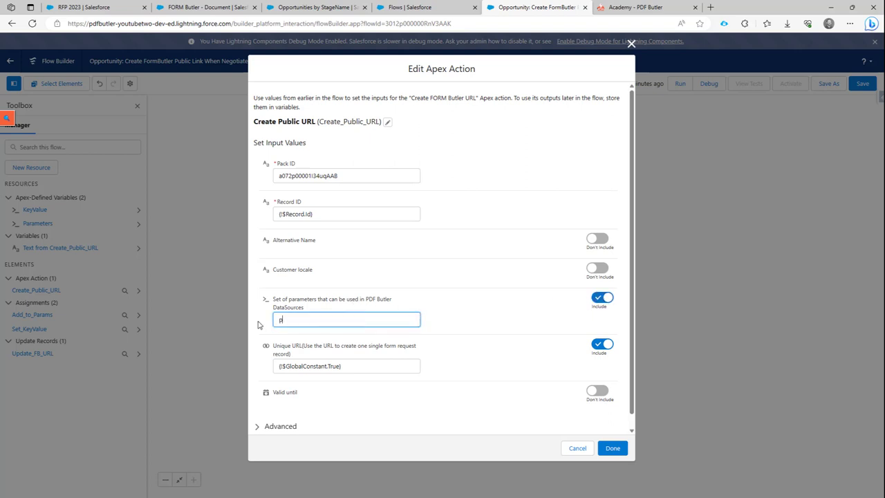
left_click(325, 360)
key("BackSpace")
key("BackSpace")
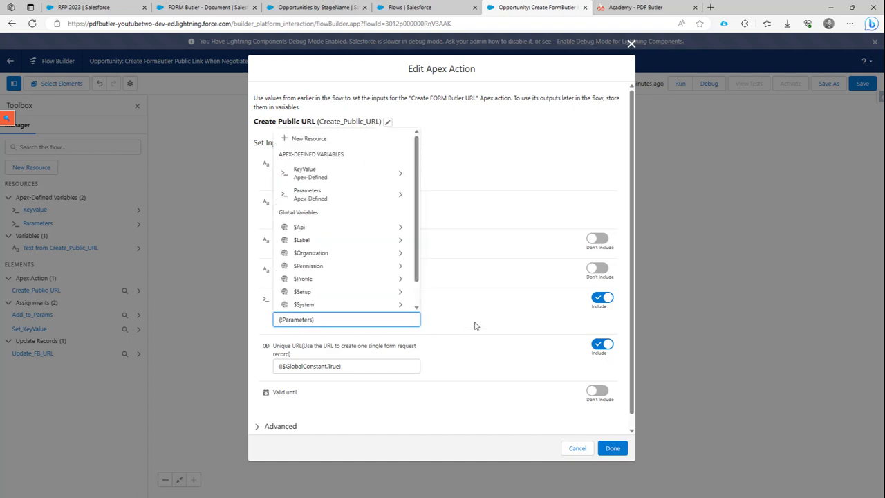
left_click(474, 325)
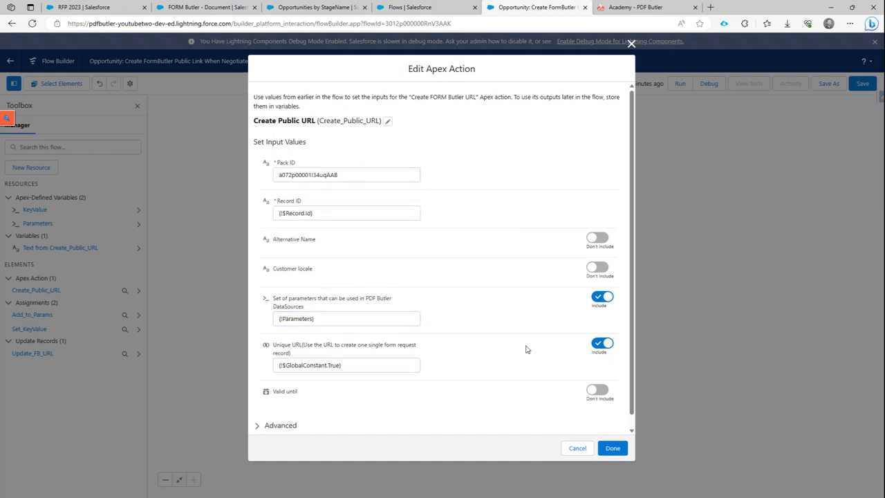
scroll(527, 350, "down", 1)
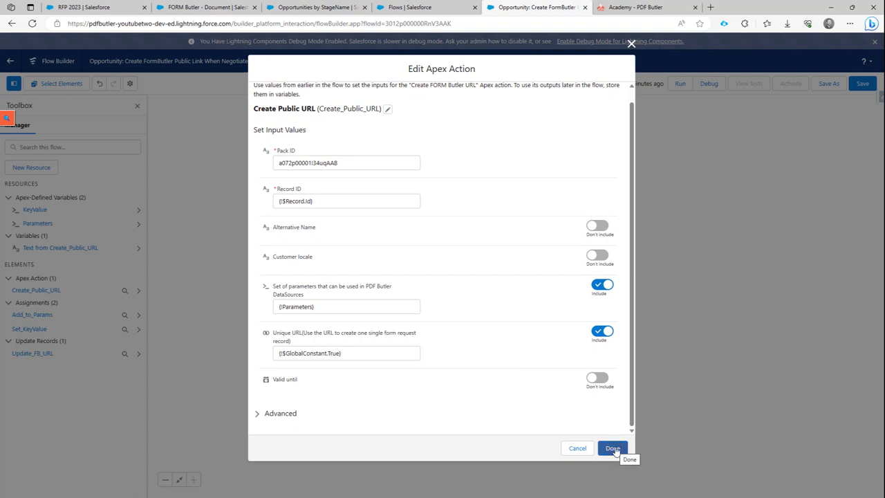
left_click(613, 449)
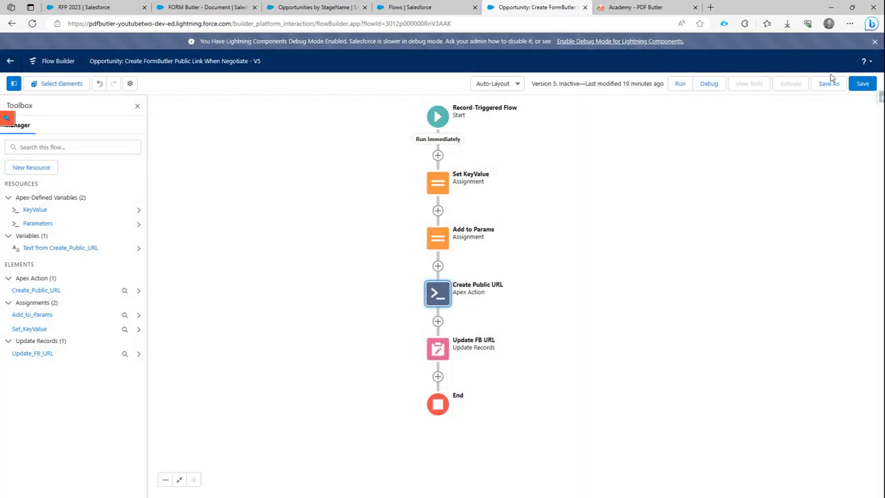
left_click(862, 83)
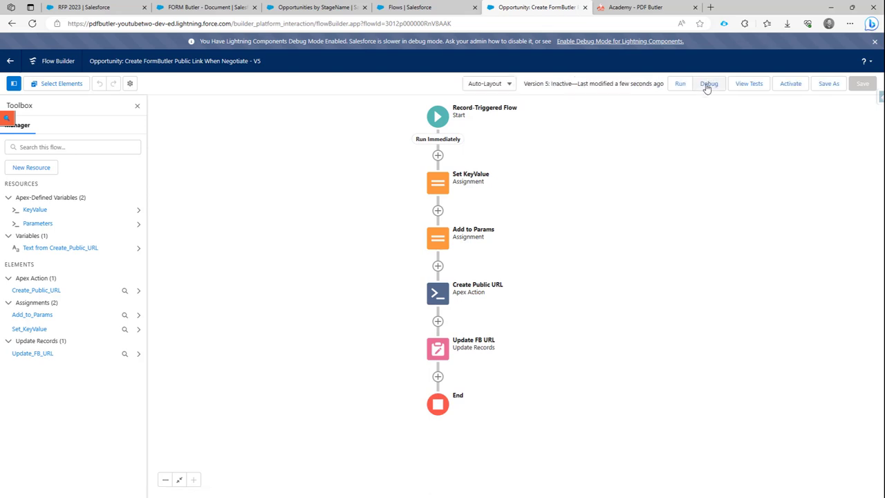
- Examine the flow's start trigger and its StageName entry condition, closing the configuration without changes
left_click(438, 116)
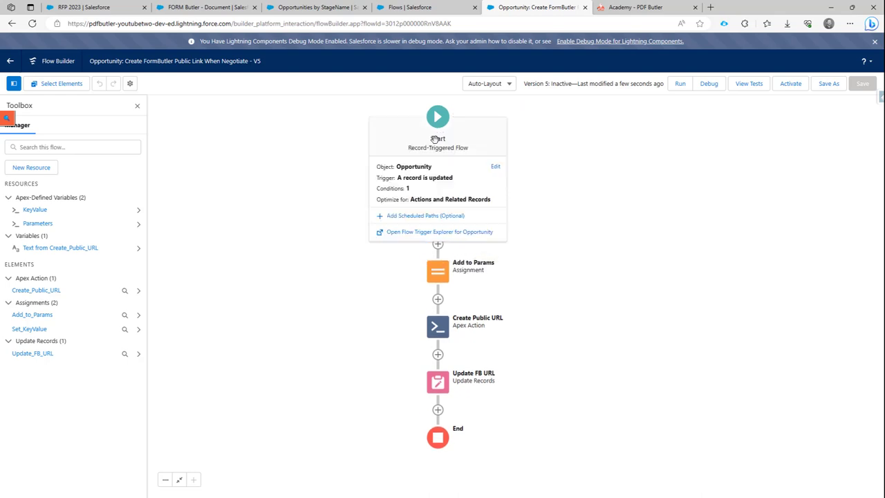
left_click(421, 183)
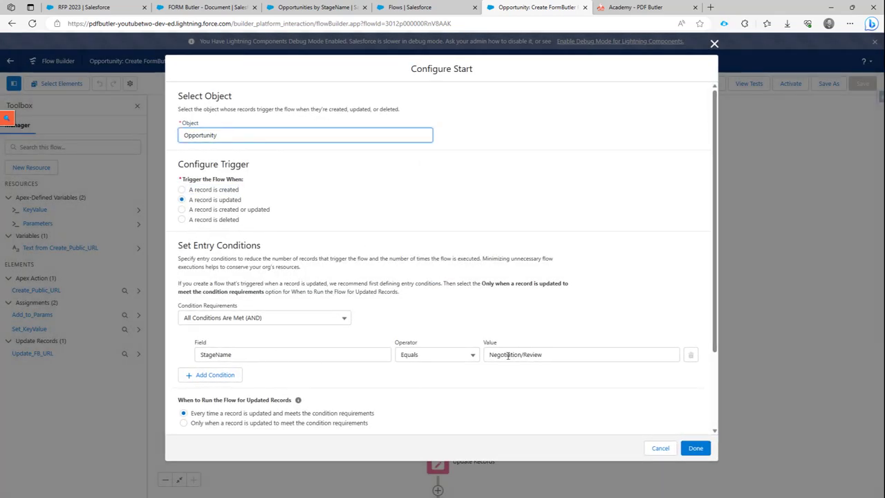
left_click(659, 448)
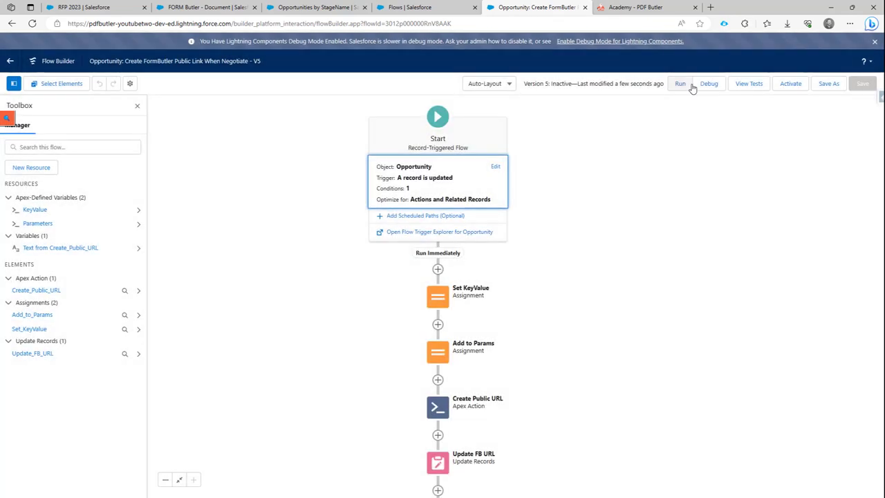
- Debug the flow on the RFP 2023 opportunity, setting its stage to Negotiation/Review to match the entry condition
left_click(708, 83)
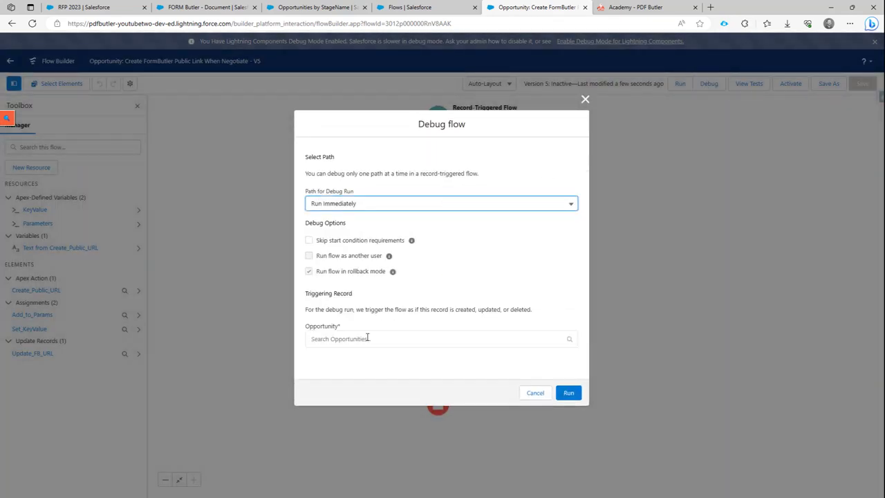
left_click(367, 338)
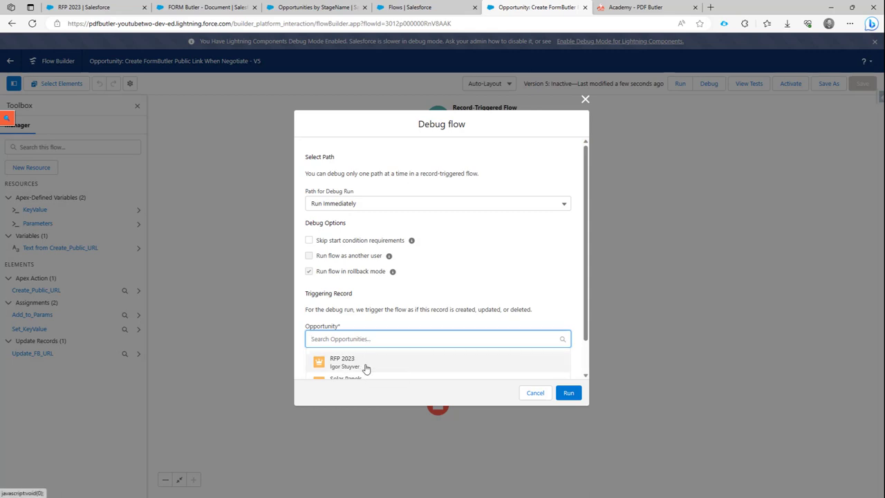
left_click(366, 366)
scroll(383, 320, "down", 10)
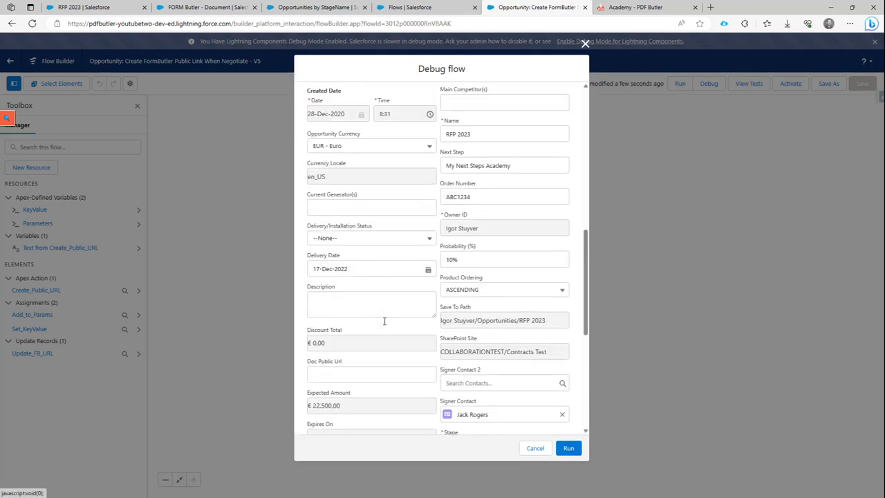
scroll(382, 319, "down", 5)
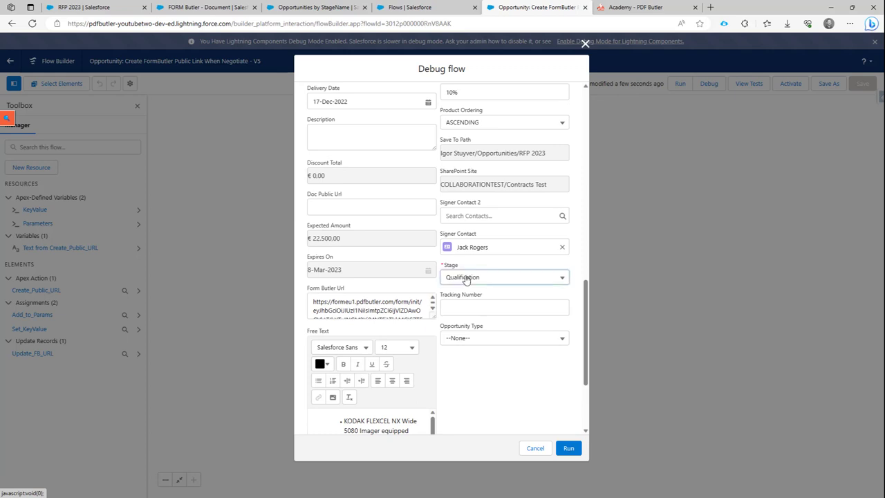
left_click(466, 279)
left_click(495, 426)
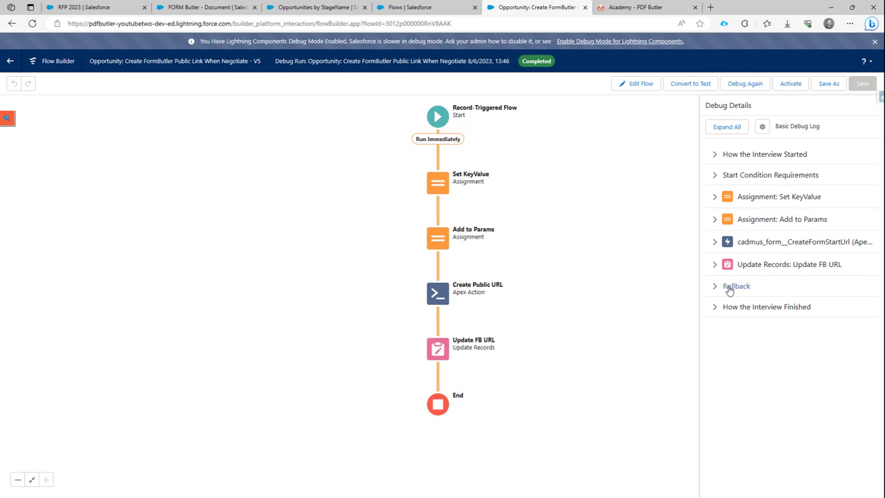
- Copy the public form URL from the CreateFormStartUrl debug output and open the form in a new browser tab
left_click(716, 244)
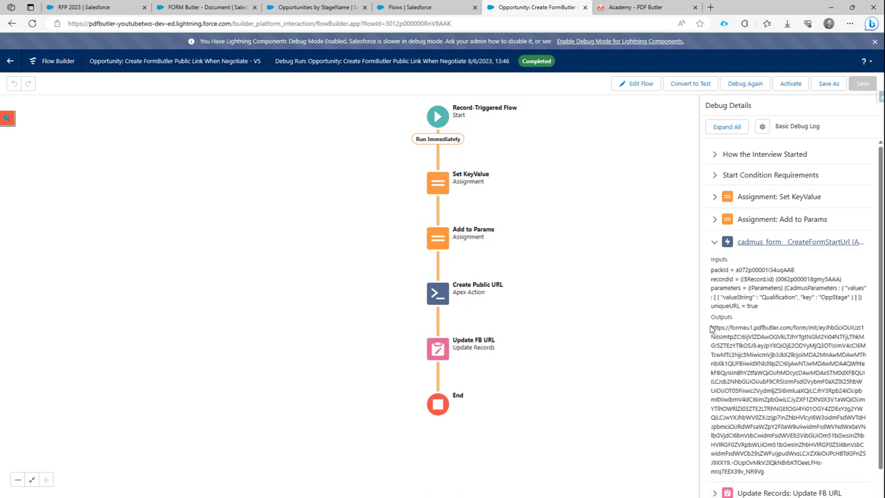
left_click_drag(711, 329, 766, 474)
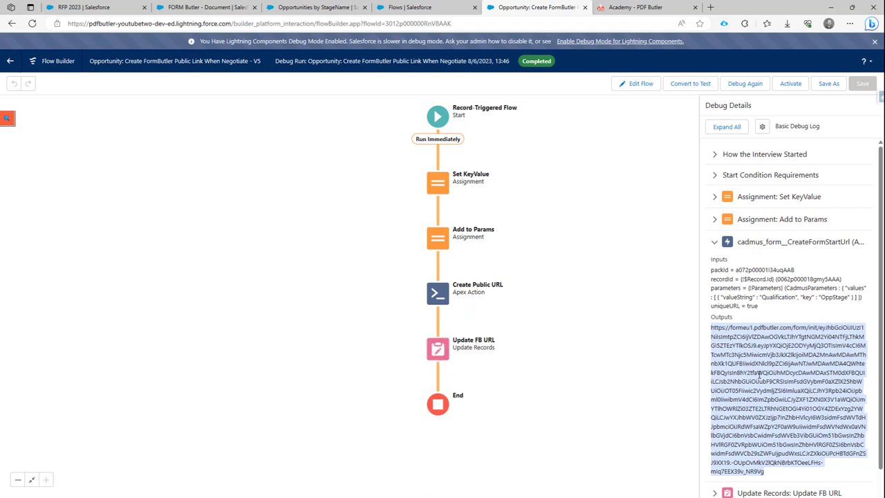
right_click(759, 375)
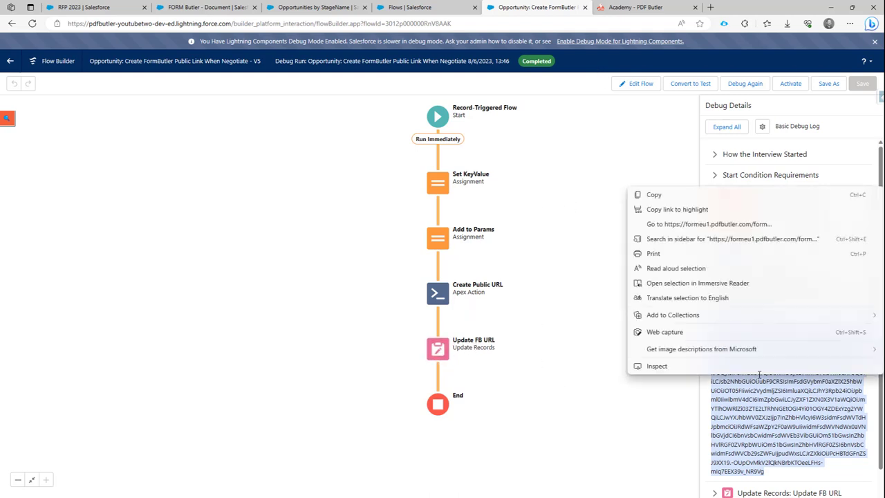
left_click(723, 200)
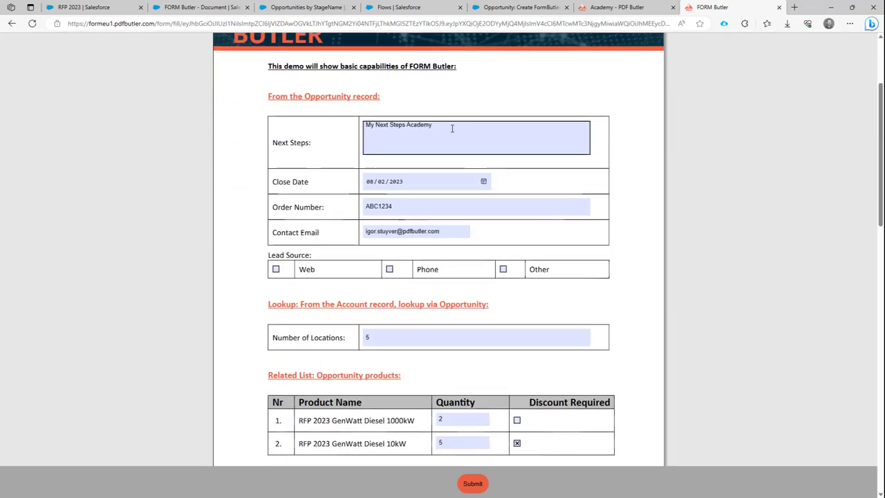
scroll(453, 130, "down", 2)
scroll(453, 129, "up", 5)
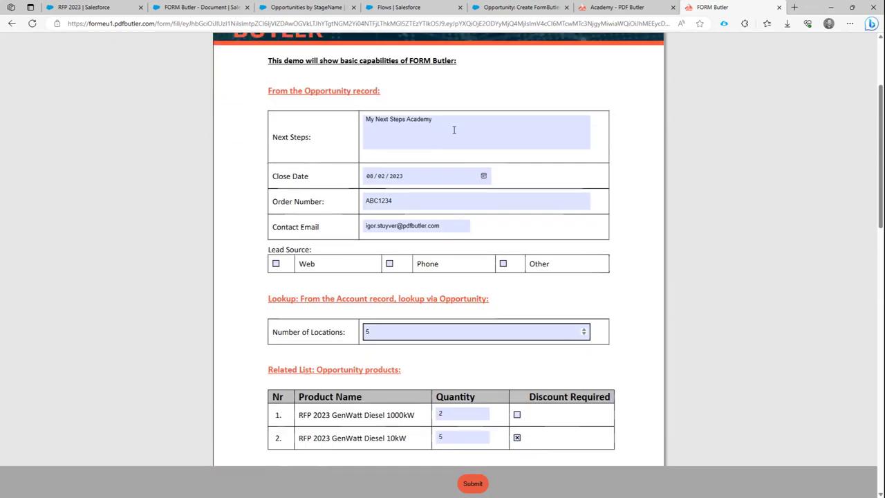